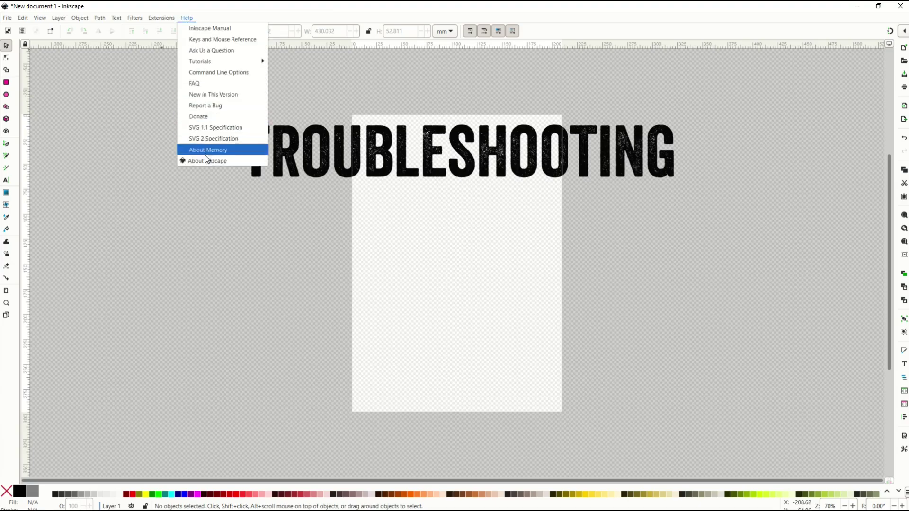
View Inkscape's version information, then close that window
left_click(204, 161)
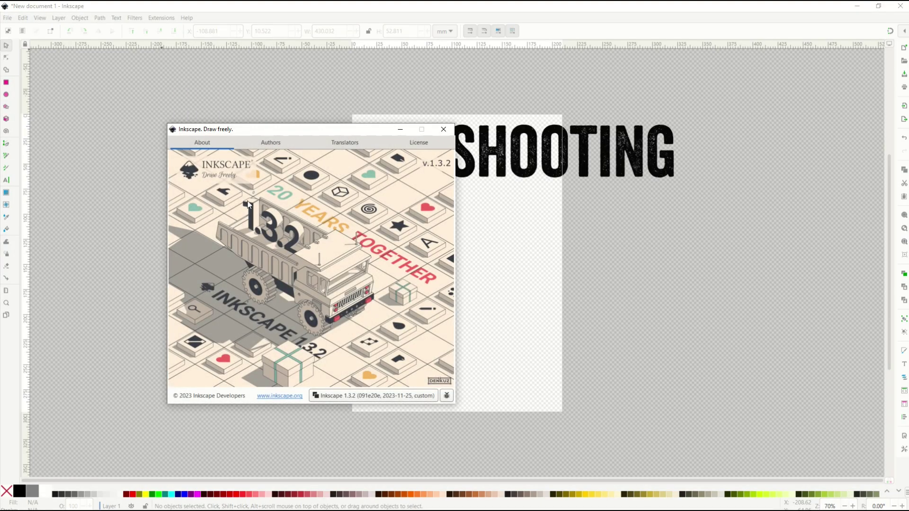
left_click_drag(272, 132, 422, 213)
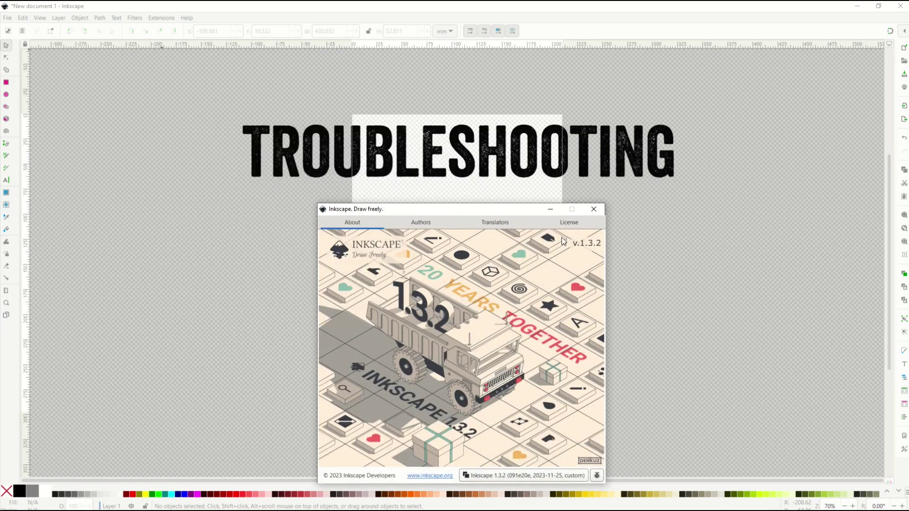
left_click(594, 210)
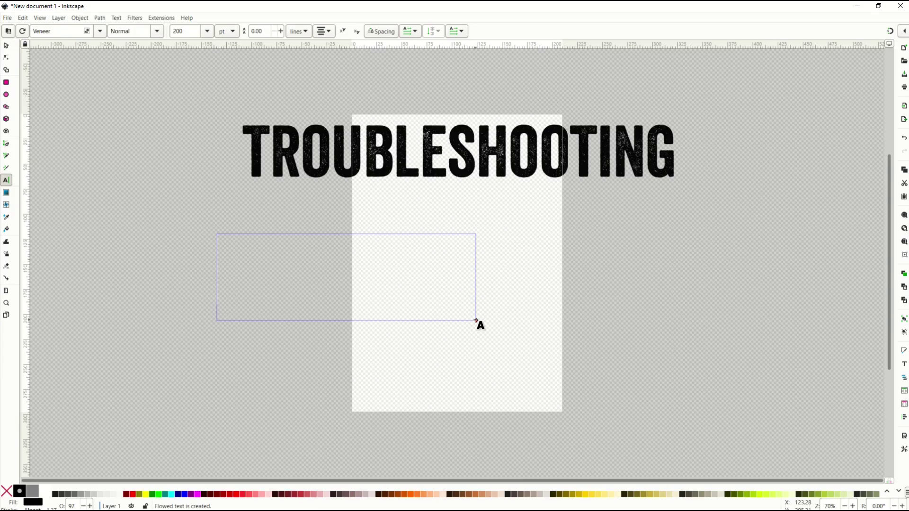
Shrink the TEXT frame until the text disappears, then draw small text frames left of the page
type("TEXT")
left_click_drag(476, 321, 373, 279)
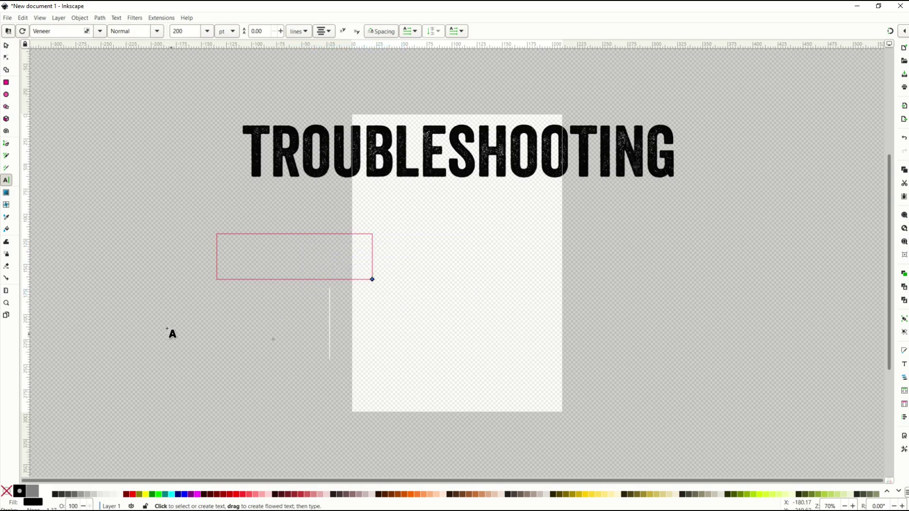
left_click(253, 339)
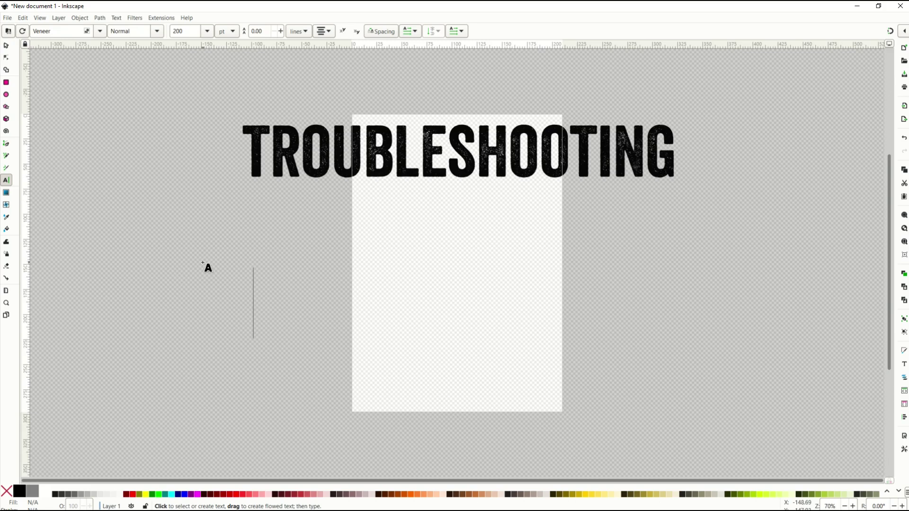
left_click_drag(193, 261, 248, 283)
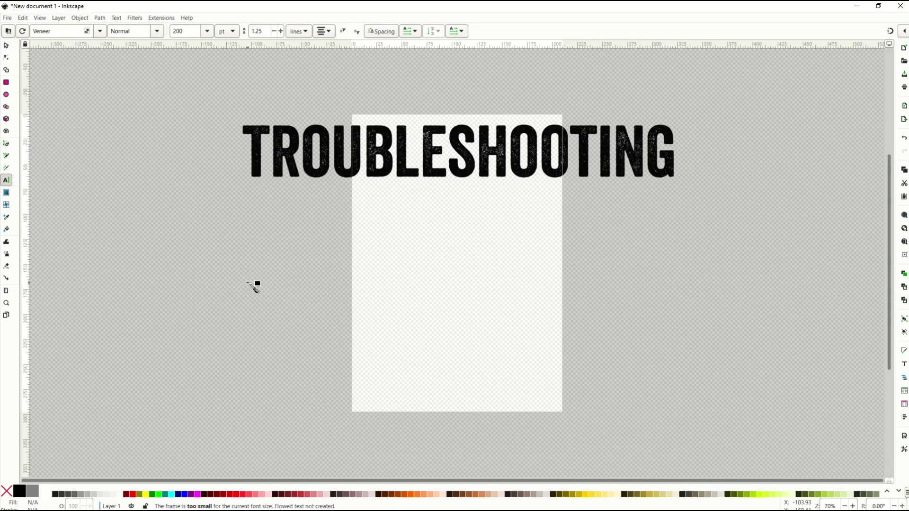
key("d")
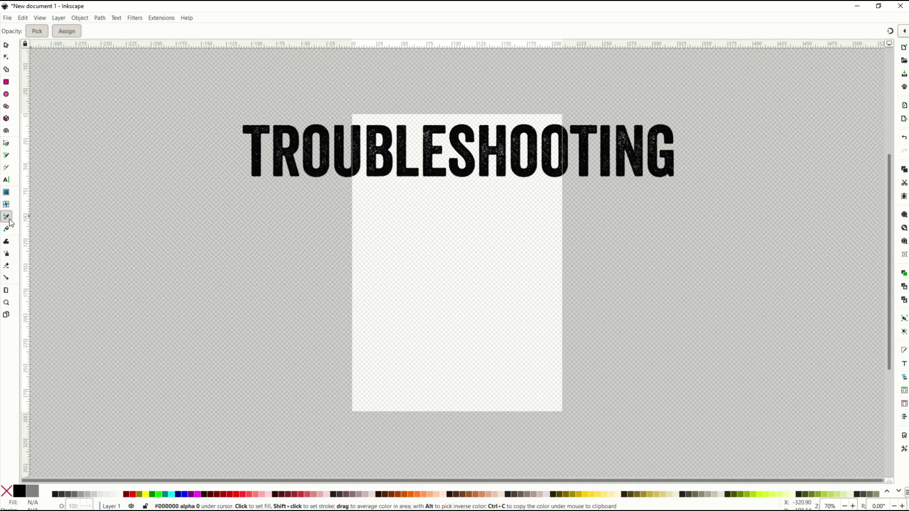
left_click(6, 180)
left_click_drag(181, 263, 247, 298)
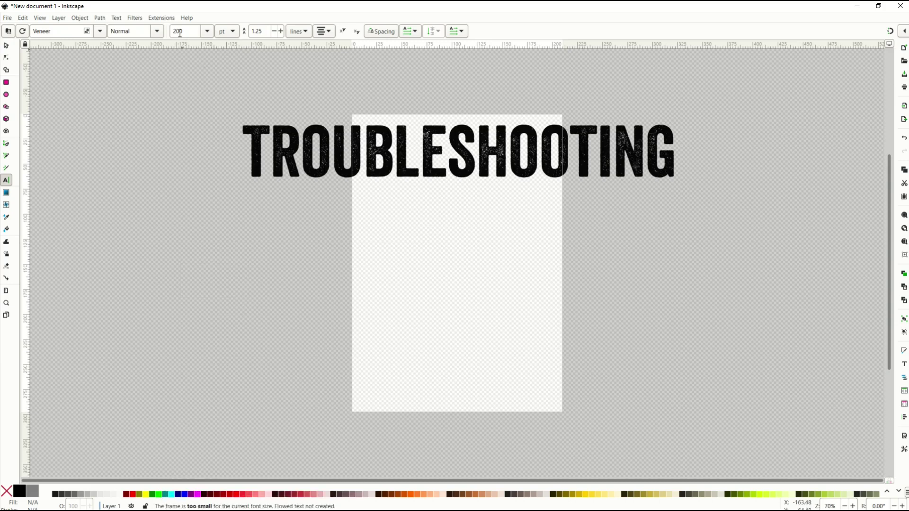
Draw a large text frame, type DDDDDDD, and shrink the frame until it no longer fits
left_click(7, 47)
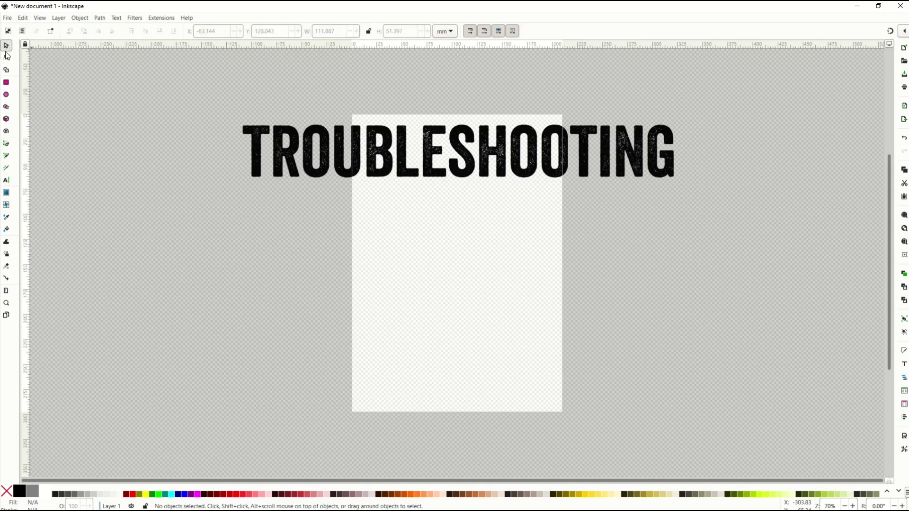
left_click(6, 182)
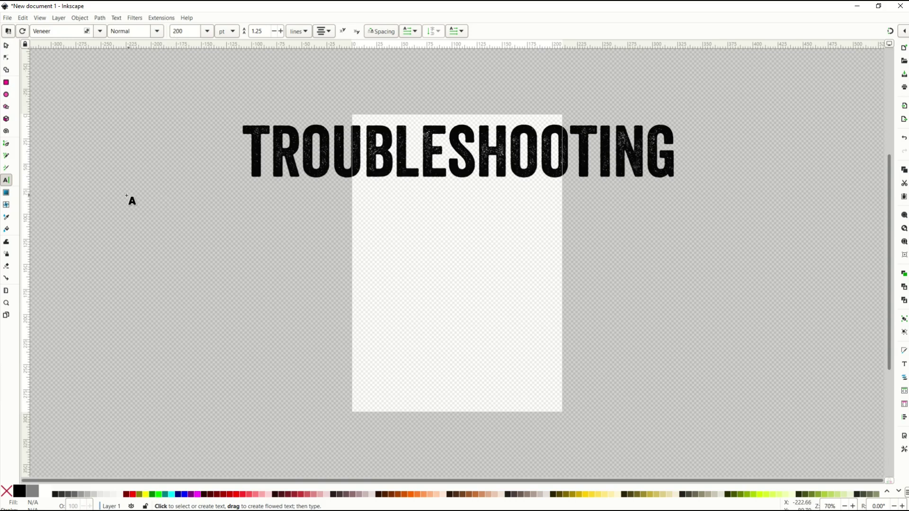
left_click_drag(121, 201, 741, 459)
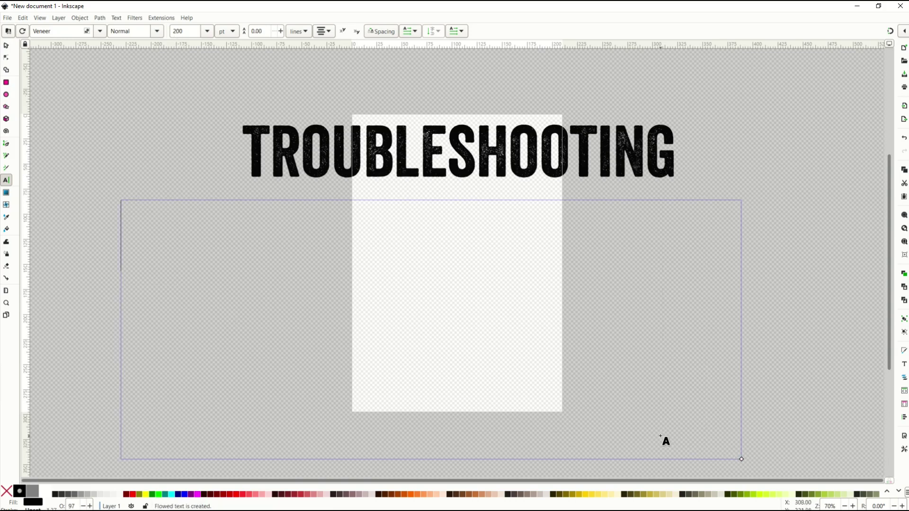
type("DDDDDDD")
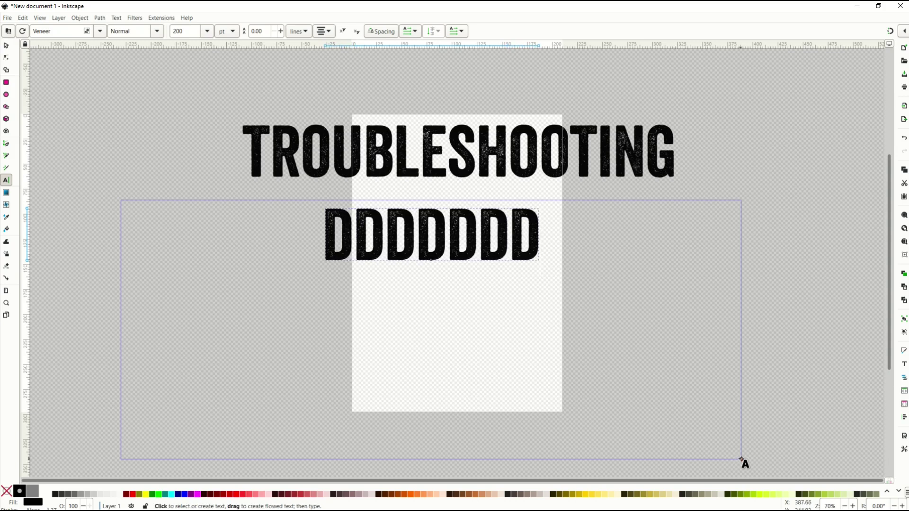
left_click_drag(742, 459, 442, 318)
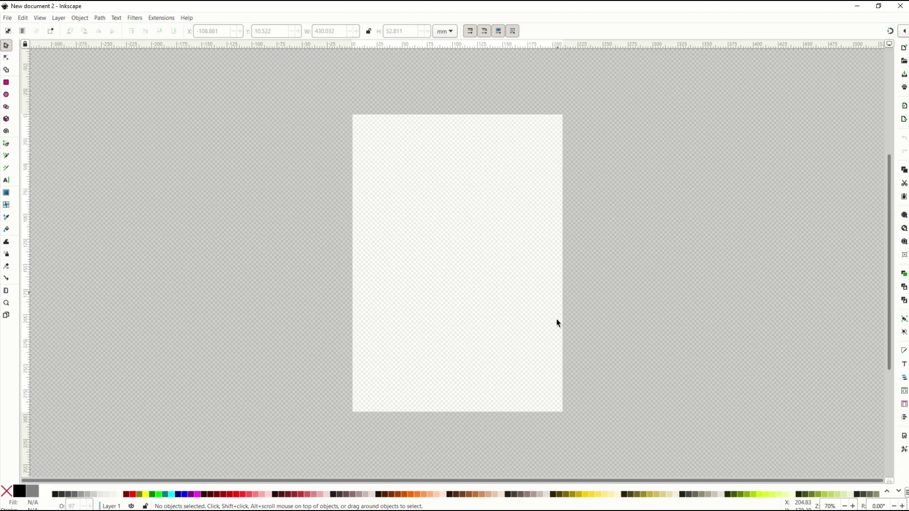
Open Document Properties and the Page background colour picker, placed beside the page
left_click(11, 18)
left_click(33, 196)
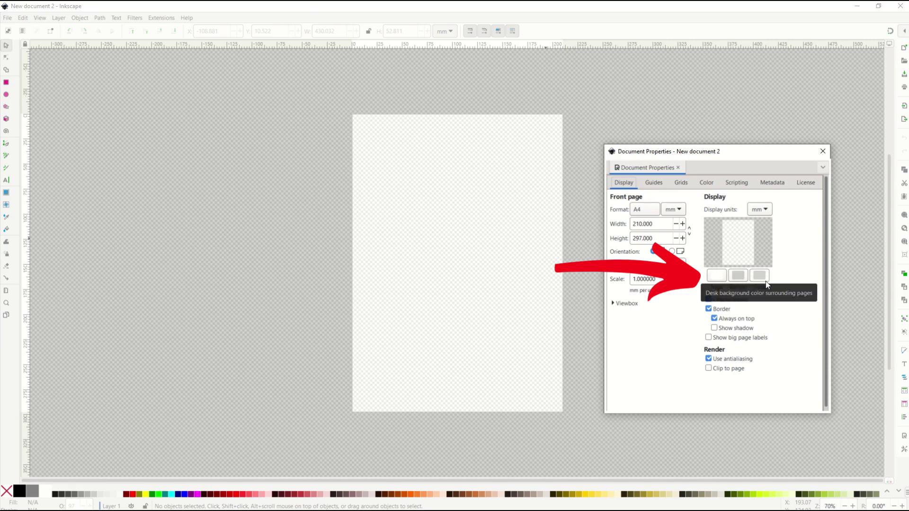
left_click(716, 282)
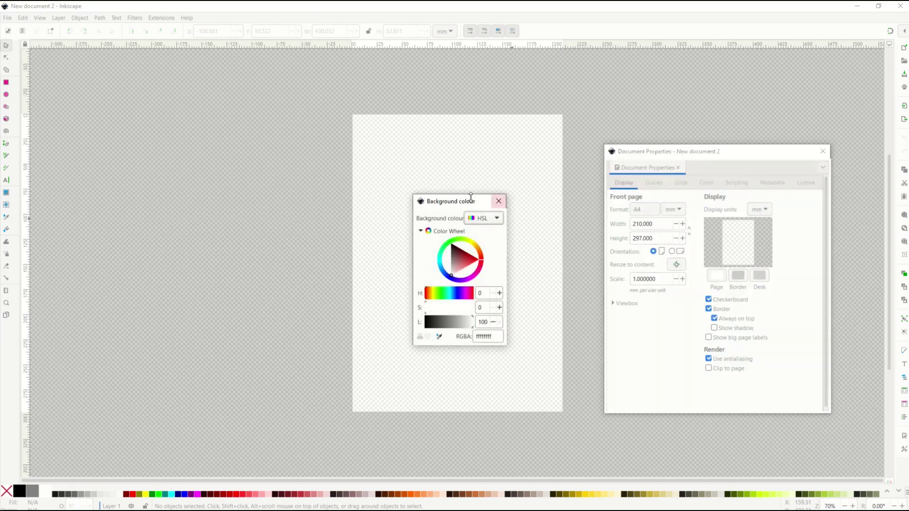
left_click_drag(458, 198, 247, 191)
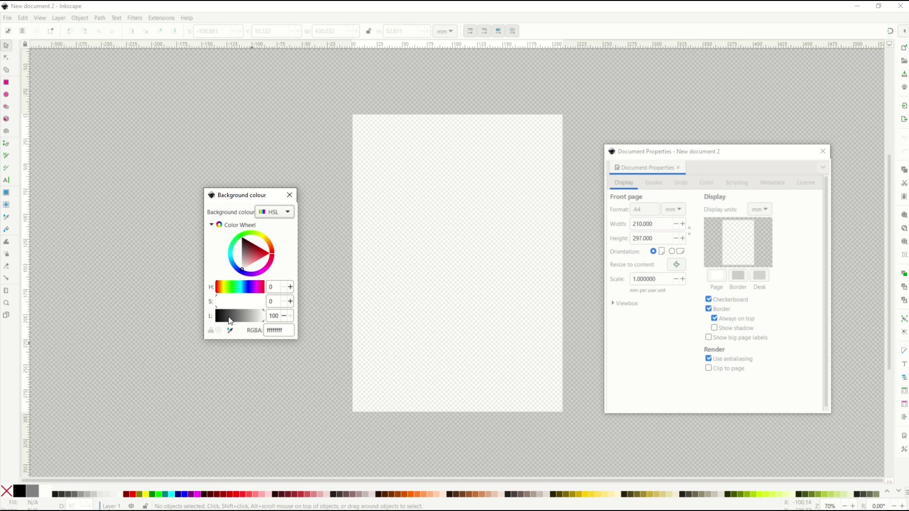
Try red and other hues for the page background, then set lightness 0 for black (000000ff)
left_click_drag(251, 260, 282, 260)
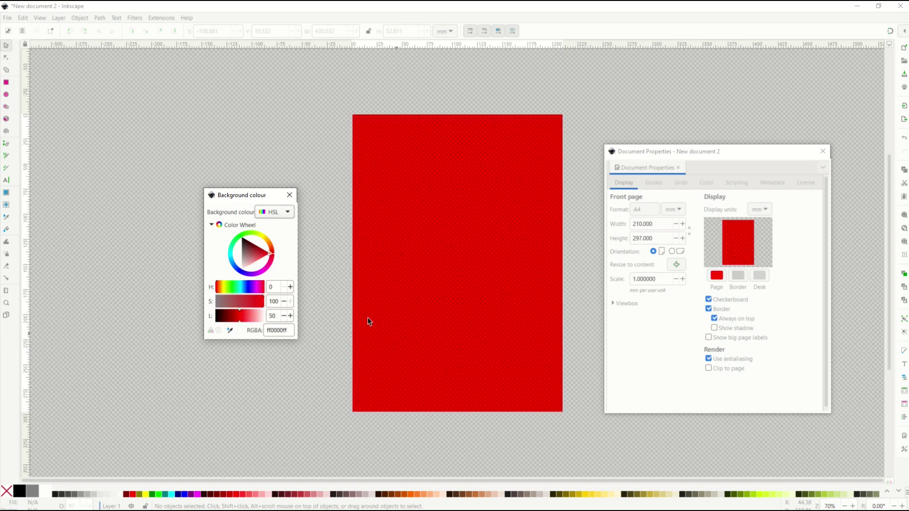
mouse_move(275, 253)
left_mouse_down()
mouse_move(268, 238)
mouse_move(234, 231)
mouse_move(229, 258)
mouse_move(254, 281)
mouse_move(283, 262)
left_mouse_up()
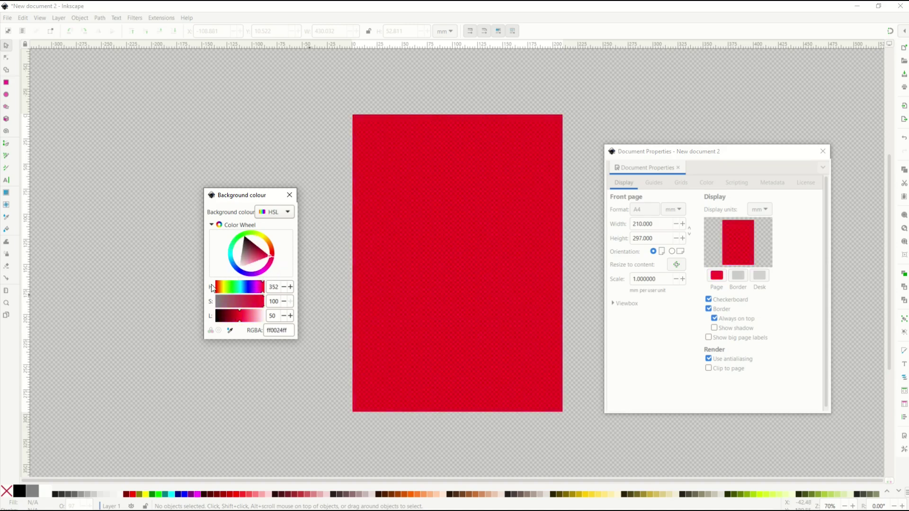
mouse_move(259, 255)
left_mouse_down()
mouse_move(242, 266)
mouse_move(211, 264)
mouse_move(237, 271)
mouse_move(221, 260)
mouse_move(231, 248)
mouse_move(244, 258)
mouse_move(222, 249)
left_mouse_up()
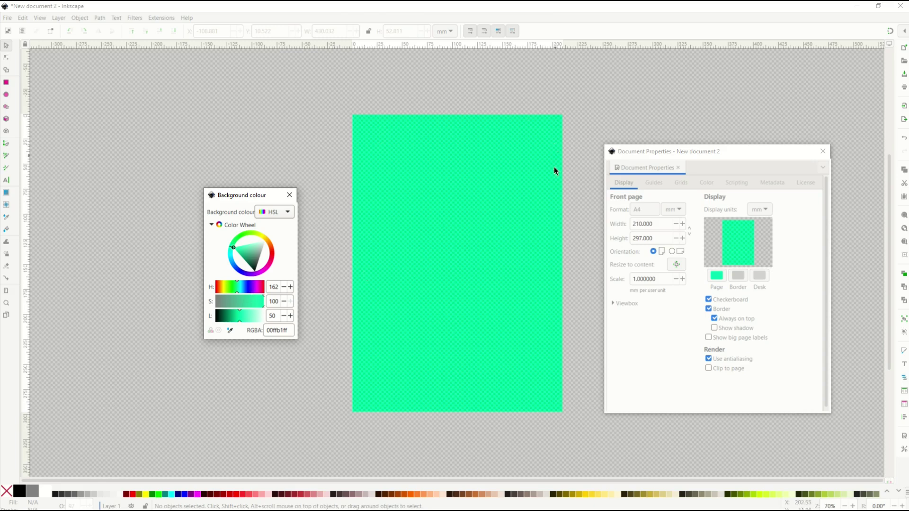
left_click(237, 322)
type("0")
key("Return")
left_click(278, 300)
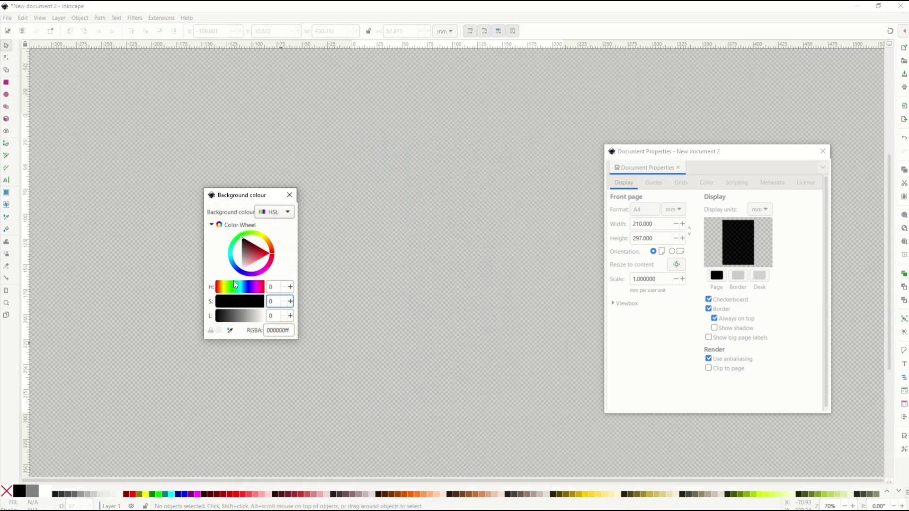
left_click(341, 247)
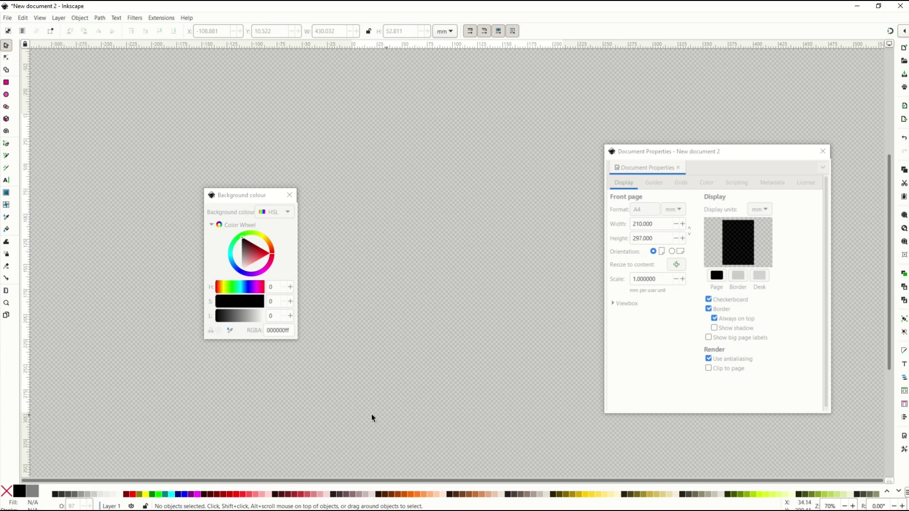
Close the Background colour and Document Properties dialogs, leaving the checkerboard canvas
left_click(290, 195)
scroll(317, 226, "down", 3, "ctrl")
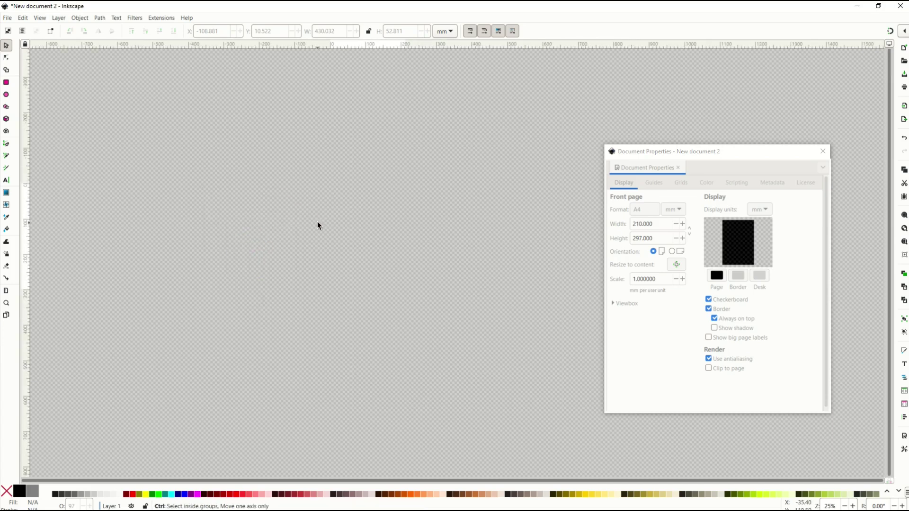
scroll(317, 225, "up", 3, "ctrl")
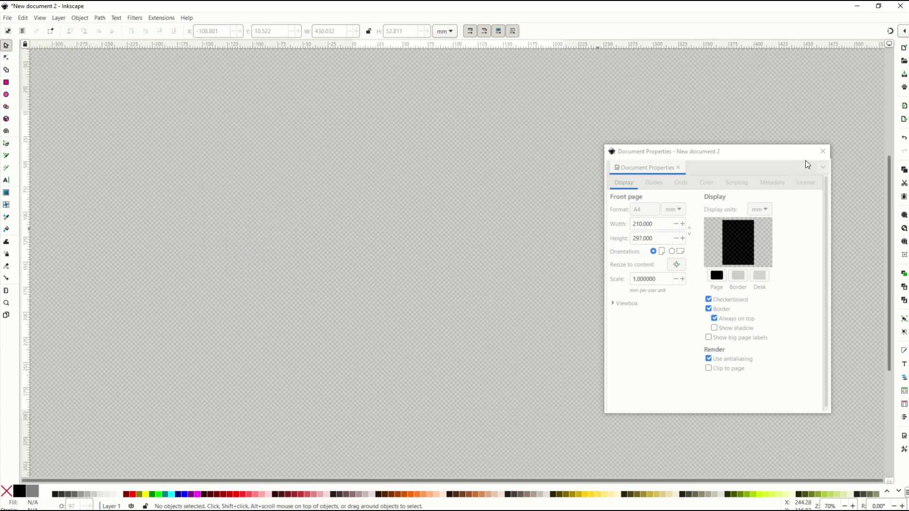
left_click(823, 152)
scroll(292, 199, "down", 1, "ctrl")
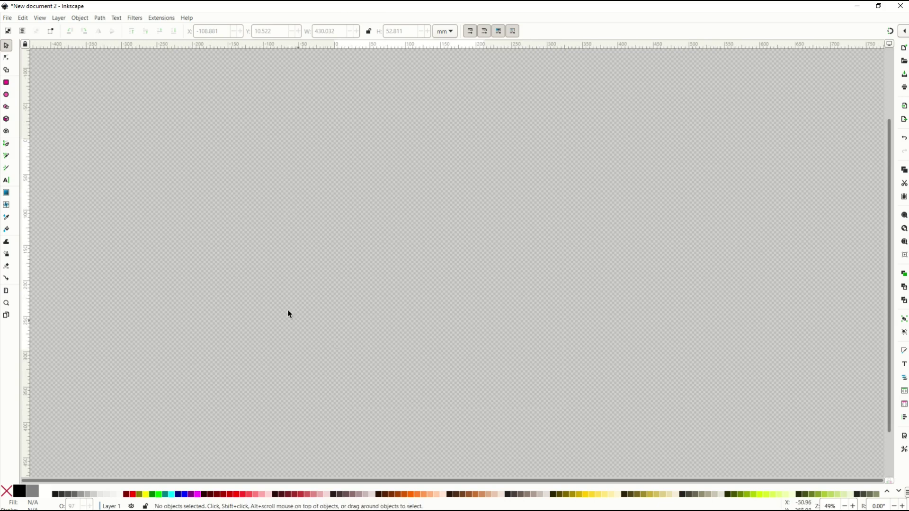
Reopen the Page background colour, try red, then raise lightness to make it white (ffffffff)
left_click(7, 18)
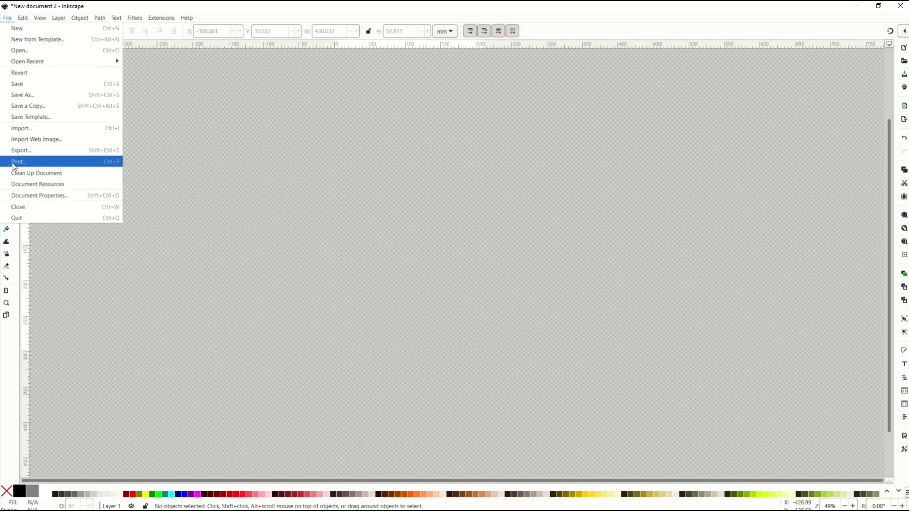
left_click(16, 196)
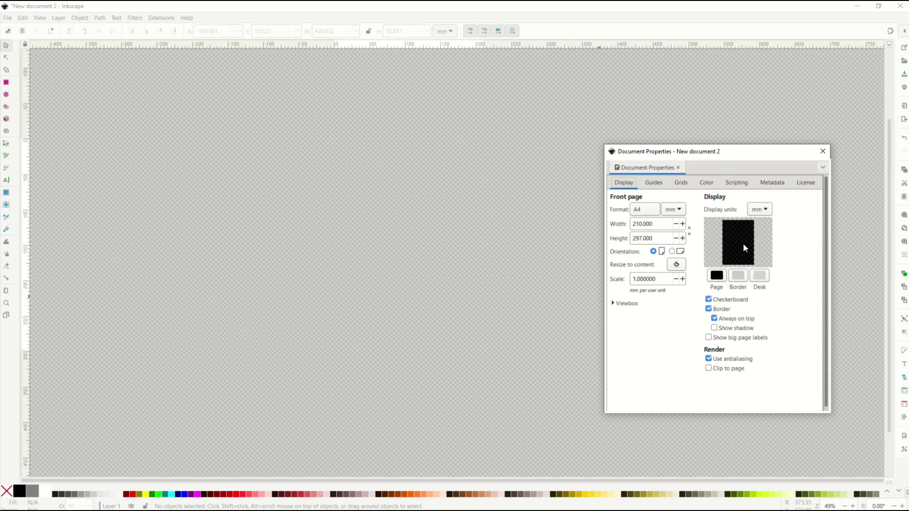
left_click(717, 276)
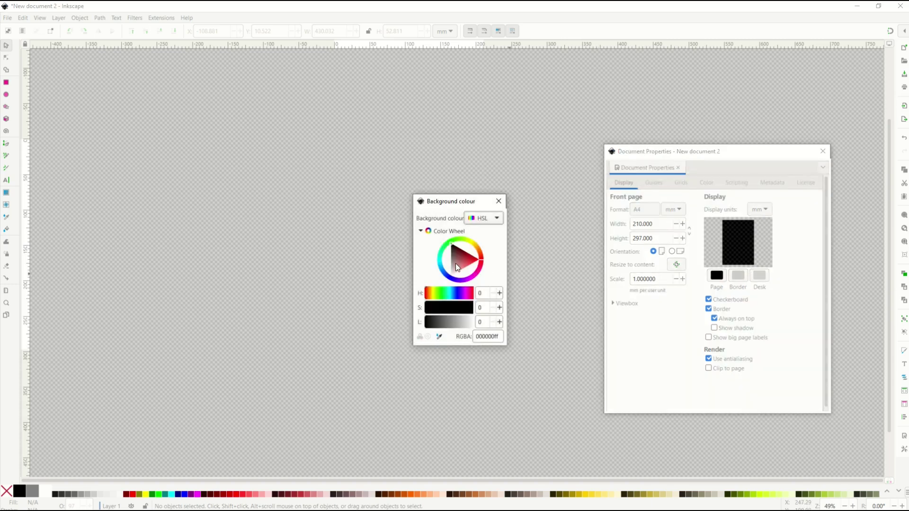
left_click_drag(461, 260, 493, 264)
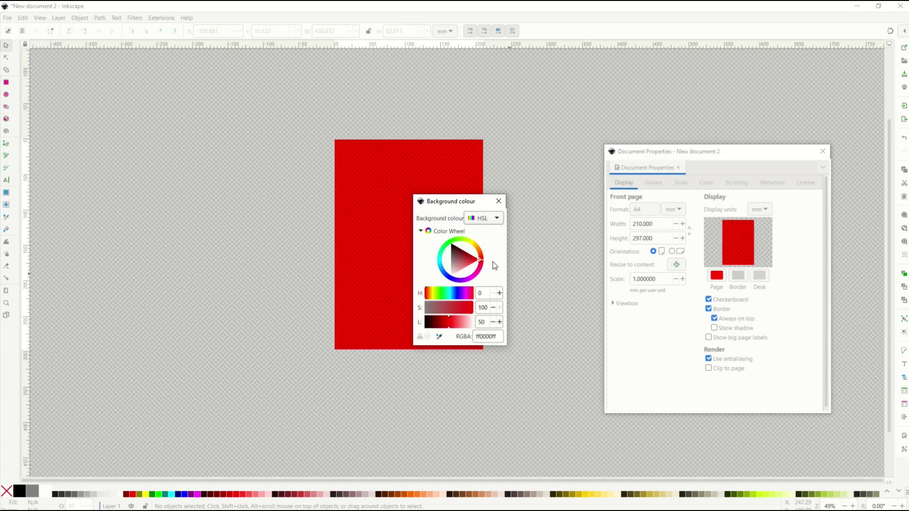
left_click_drag(458, 206, 262, 194)
scroll(242, 168, "up", 1, "ctrl")
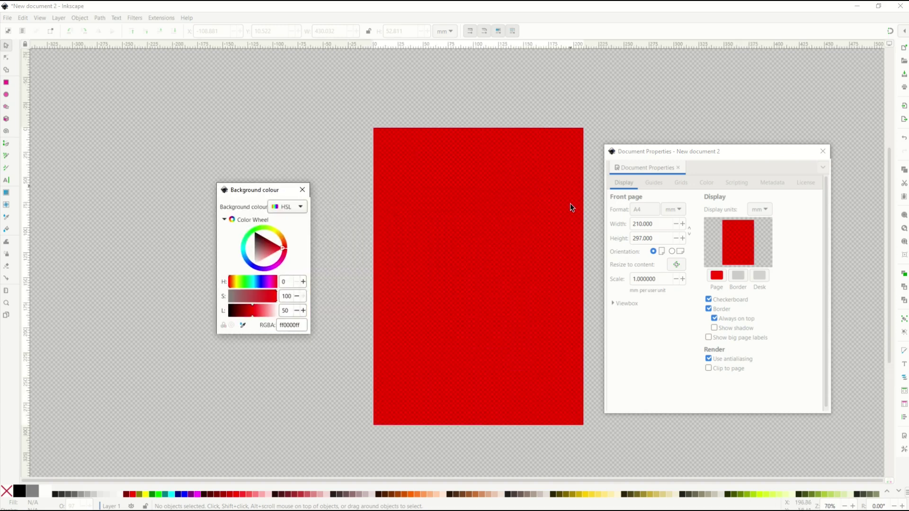
left_click_drag(253, 318, 280, 318)
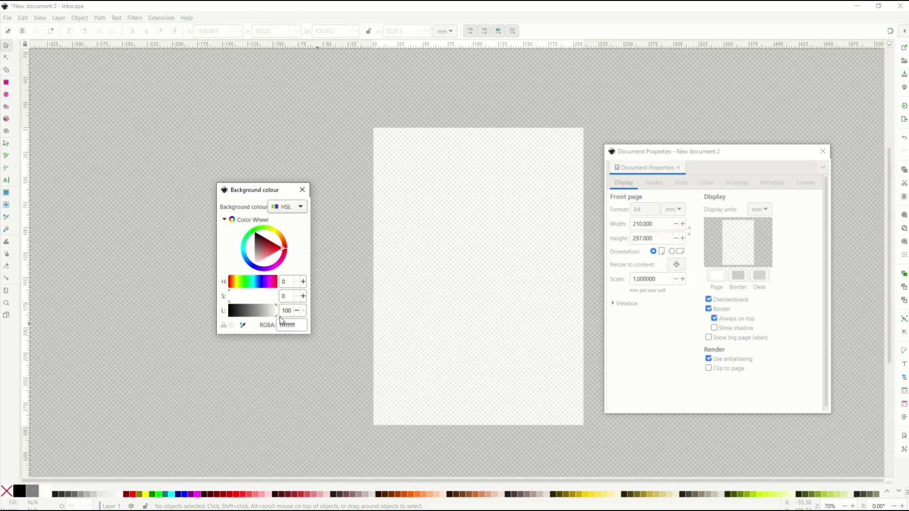
Adjust the S and L sliders in the Background colour dialog, keeping the page white
left_click(350, 260)
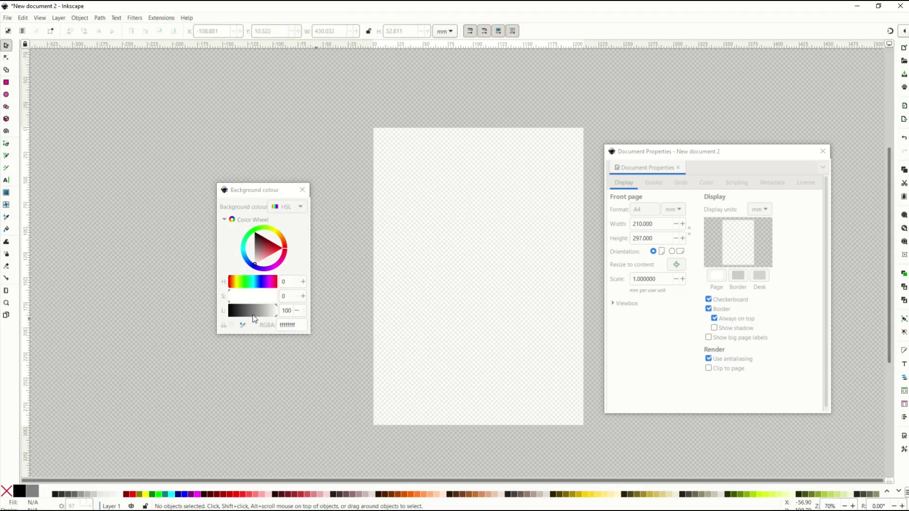
mouse_move(232, 302)
left_mouse_down()
mouse_move(246, 303)
mouse_move(228, 303)
left_mouse_up()
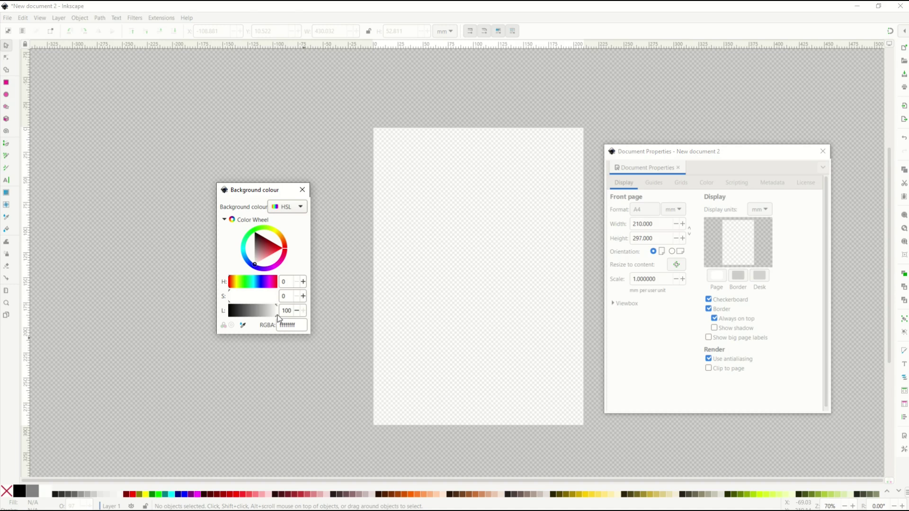
left_click_drag(277, 315, 220, 317)
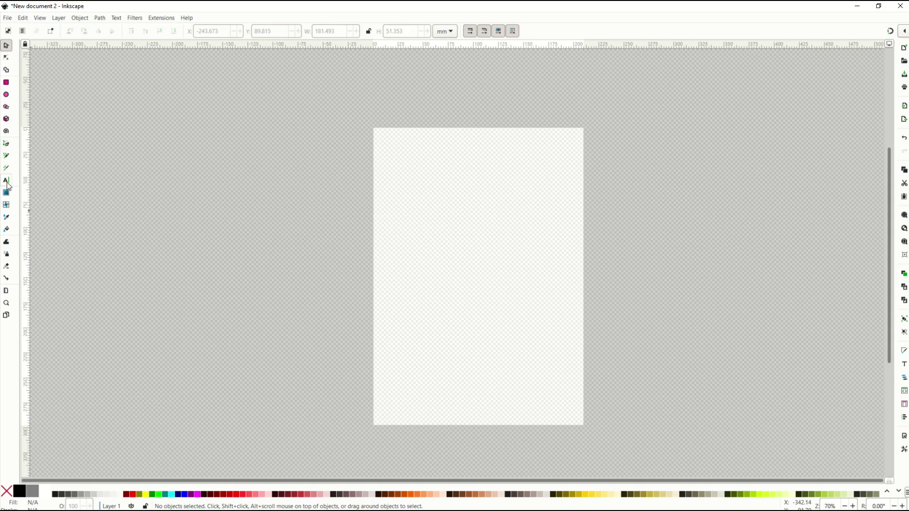
Draw a flowed text frame spanning past the page and type 'Some text here'
left_click(6, 180)
left_click_drag(126, 140, 666, 396)
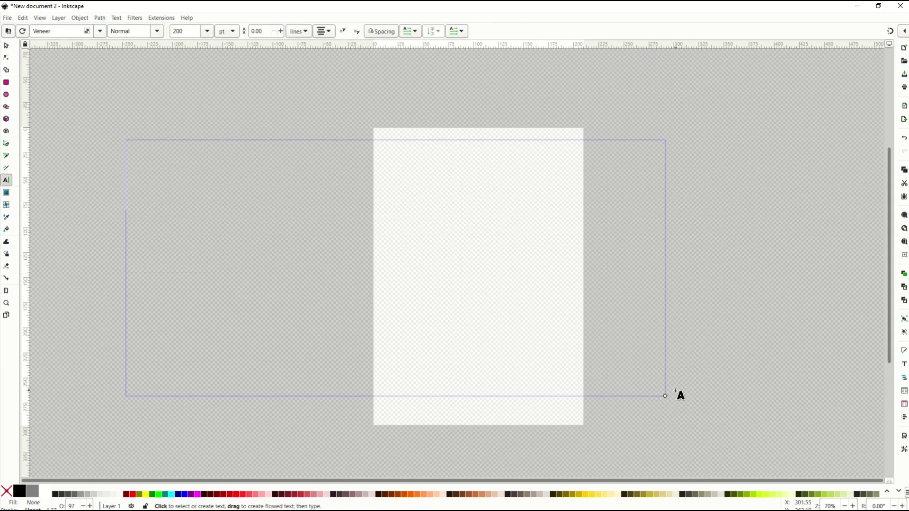
type("Some text")
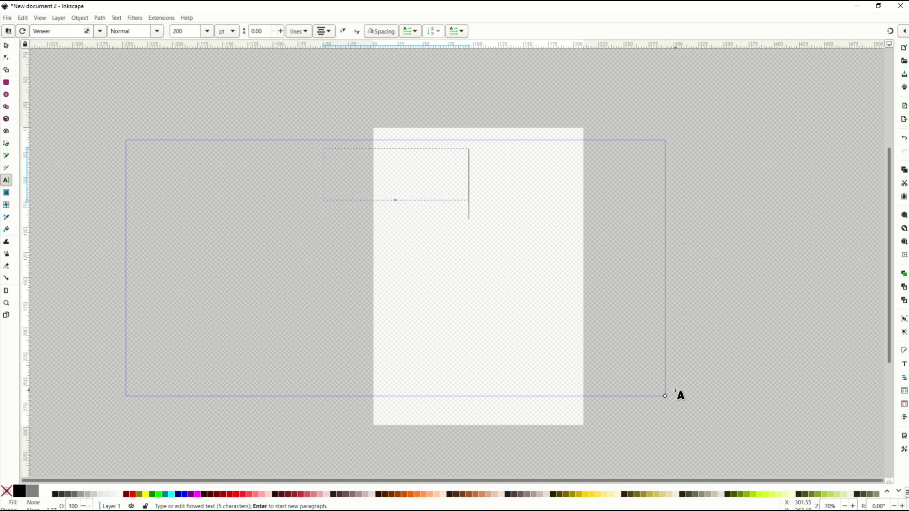
type(" here")
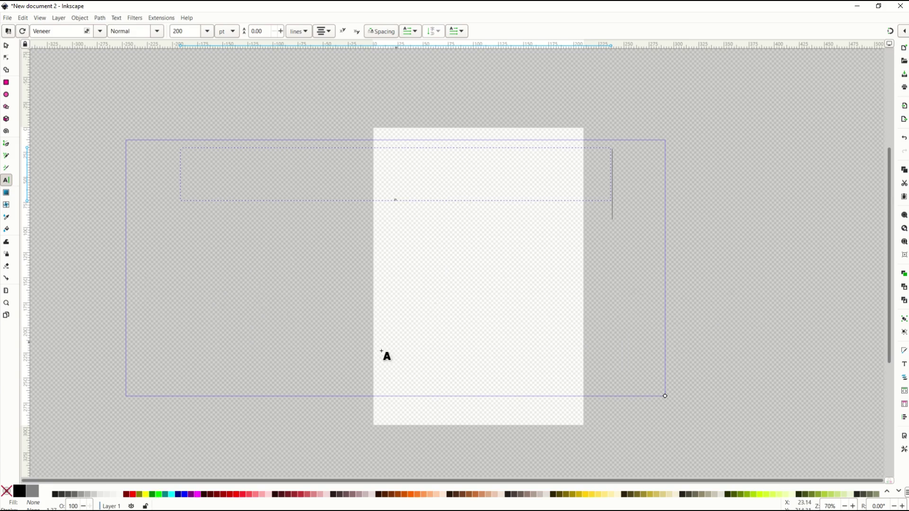
Fill the text black, then dark red, purple, bright red, dark brown, gray, and near-white
left_click(19, 491)
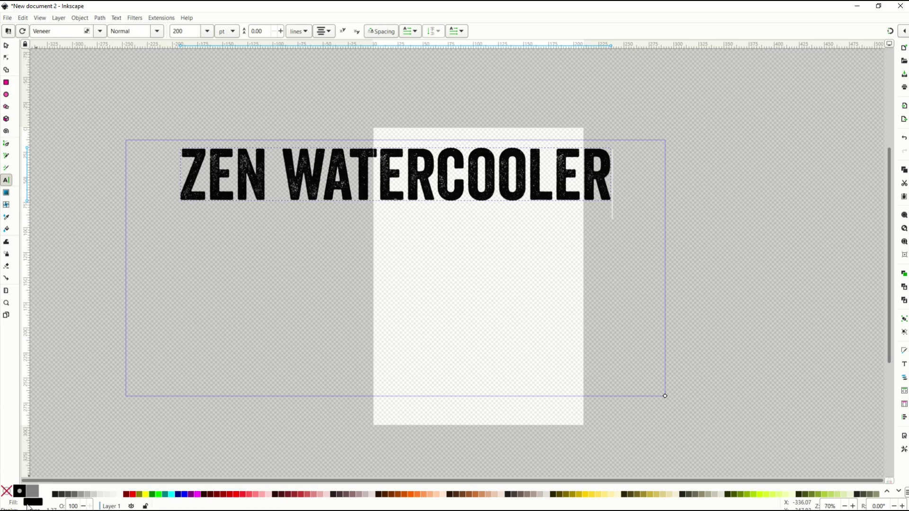
left_click(126, 494)
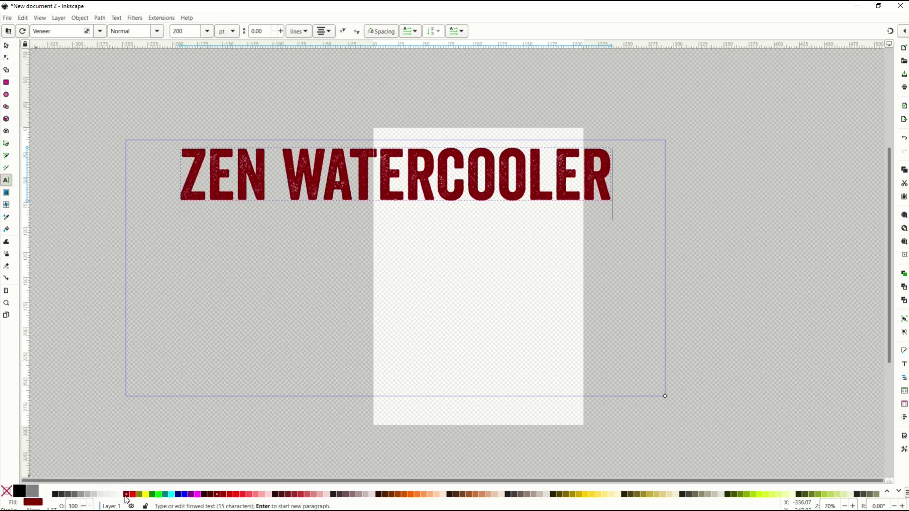
left_click(191, 494)
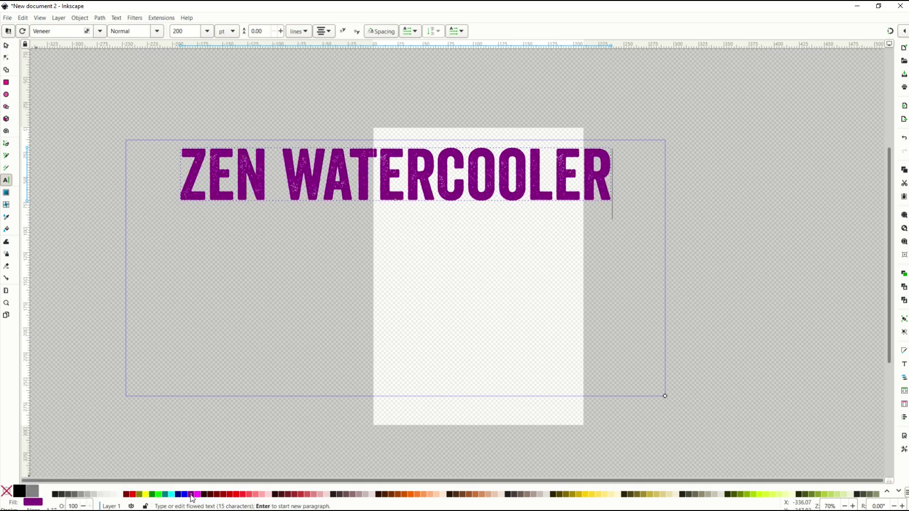
left_click(238, 495)
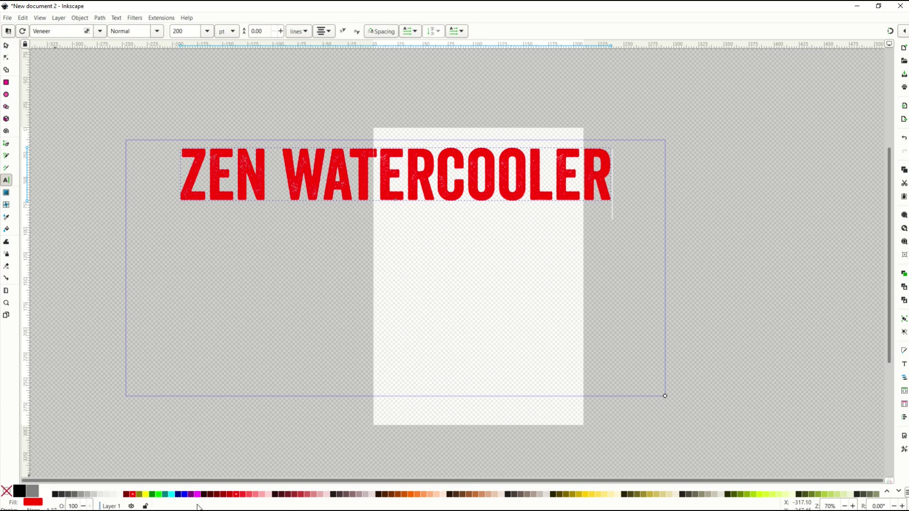
left_click(384, 494)
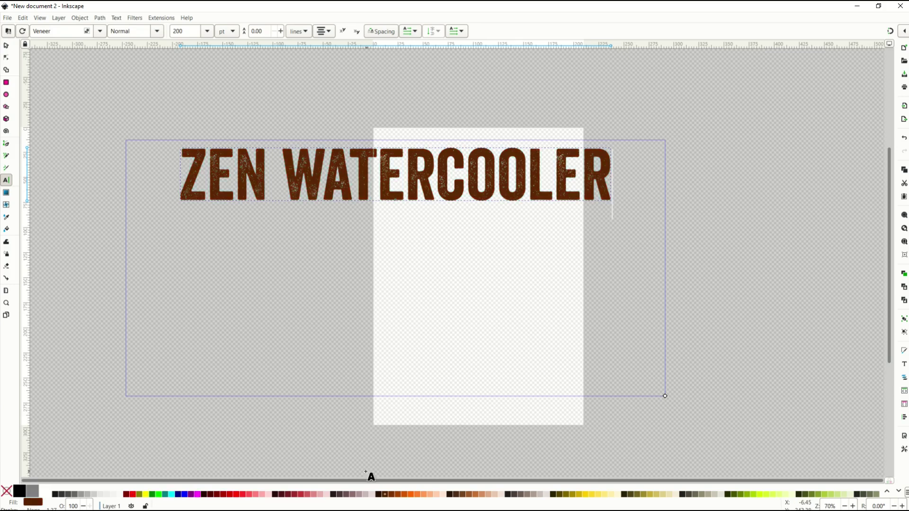
left_click(55, 495)
left_click(119, 495)
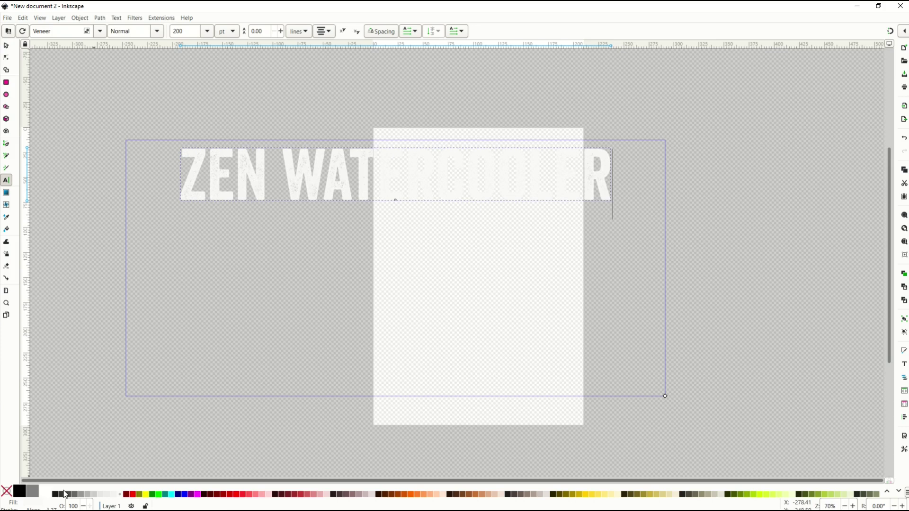
Undo to restore the dark text fill and reposition the About window showing 1.3.2
key("ctrl+z")
left_click_drag(353, 213, 314, 211)
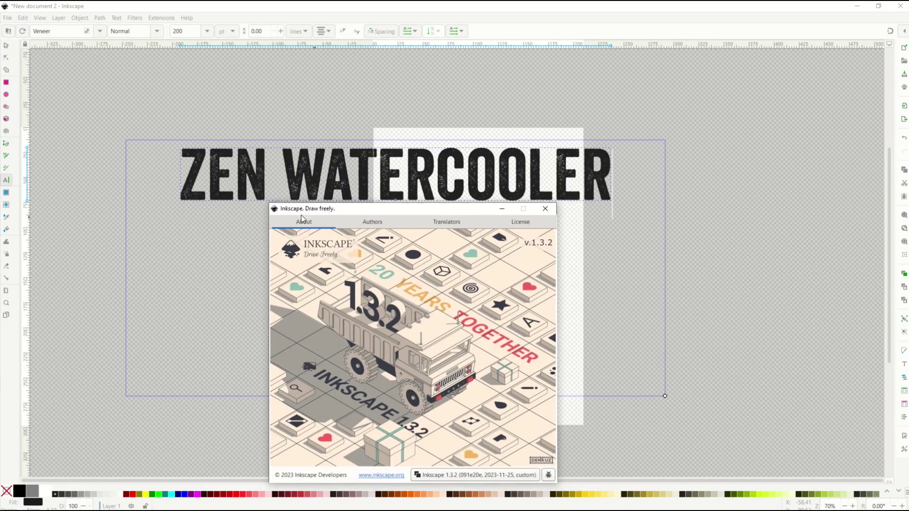